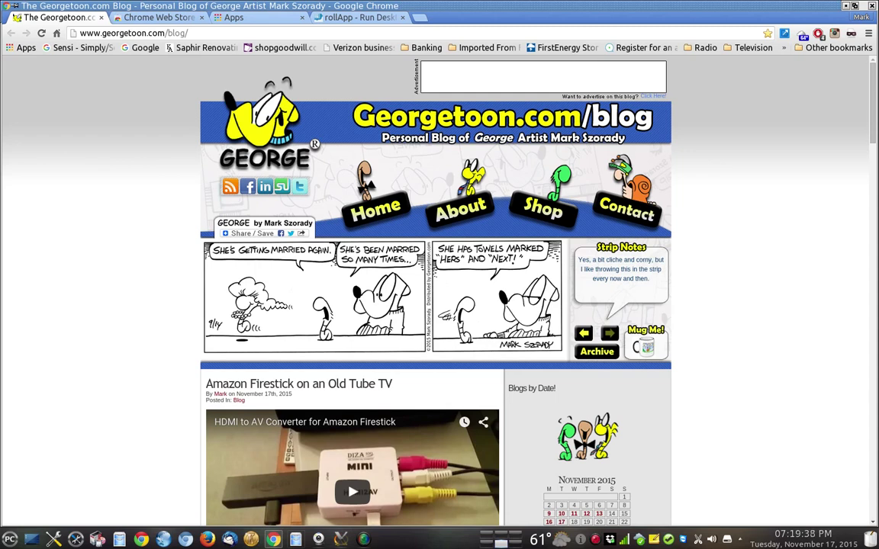
- Look through the Georgetoon blog posts down to Happy Halloween, closing the Toon Appetit book store page, and return to the beginning of the blog
scroll(439, 290, "down", 3)
scroll(439, 290, "down", 1)
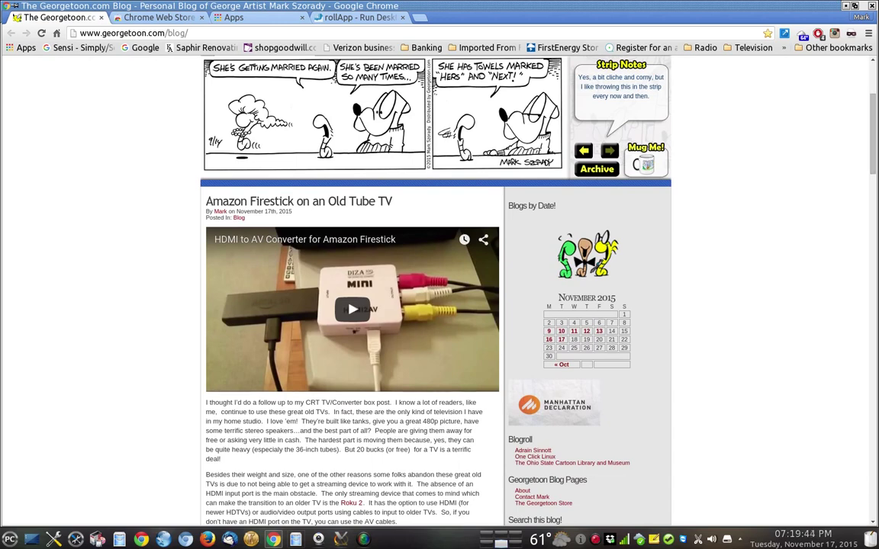
scroll(312, 260, "down", 8)
scroll(313, 260, "down", 2)
scroll(313, 260, "down", 8)
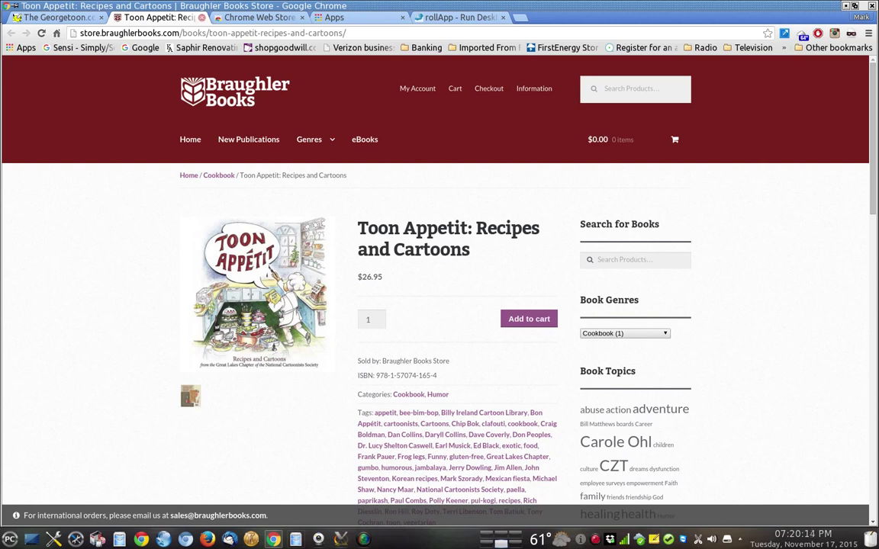
key("ctrl+w")
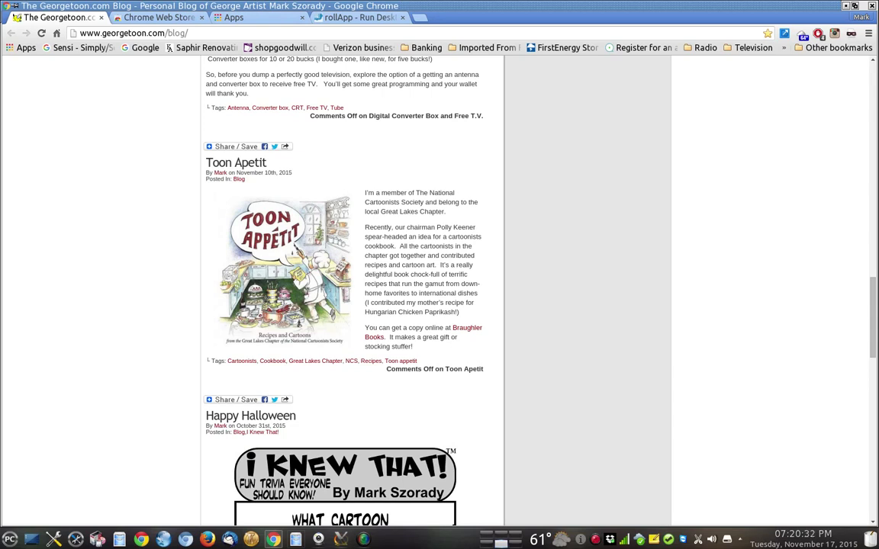
scroll(351, 290, "down", 3)
scroll(351, 290, "down", 4)
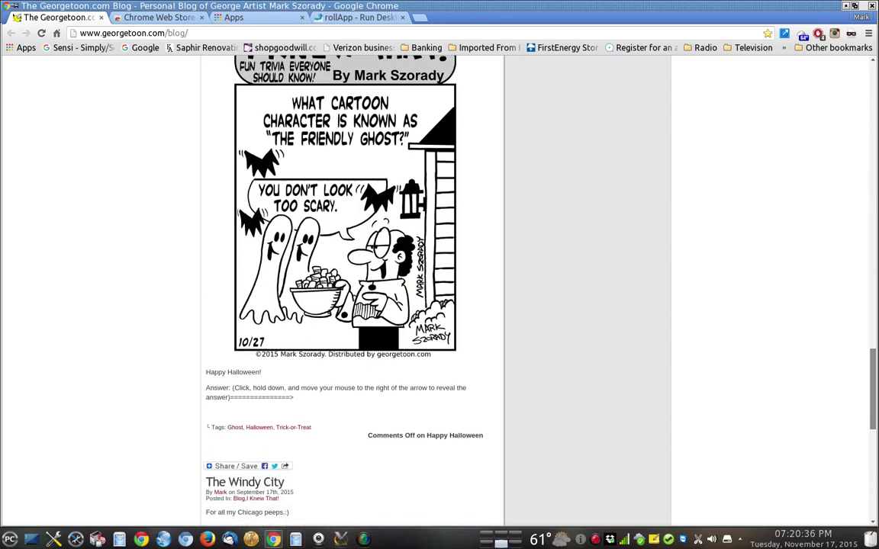
scroll(351, 289, "down", 2)
scroll(351, 290, "up", 8)
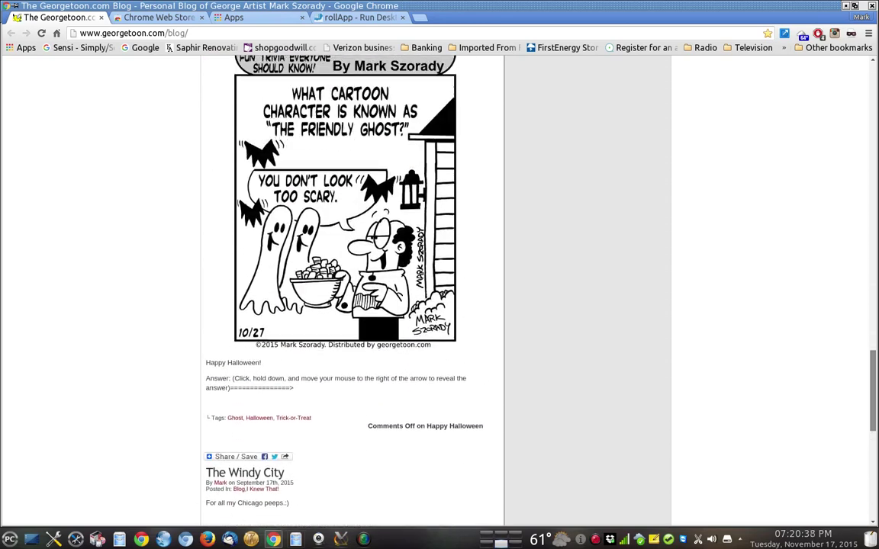
scroll(351, 290, "up", 20)
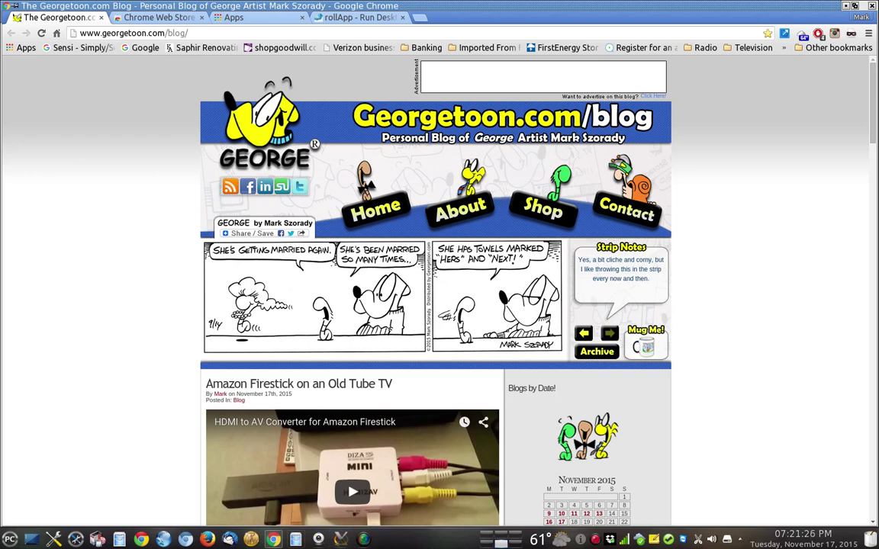
- View the rollApp home page and search the Chrome Web Store for "rollapp"
left_click(355, 17)
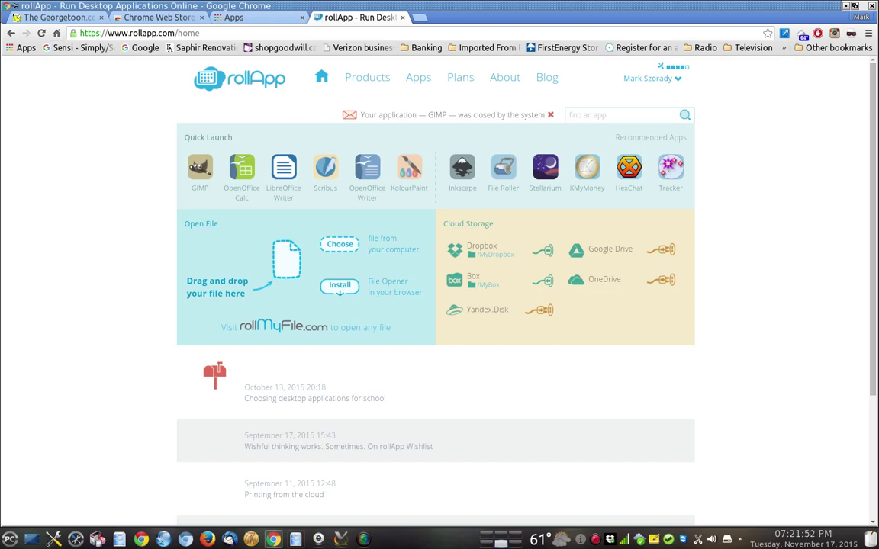
left_click(157, 16)
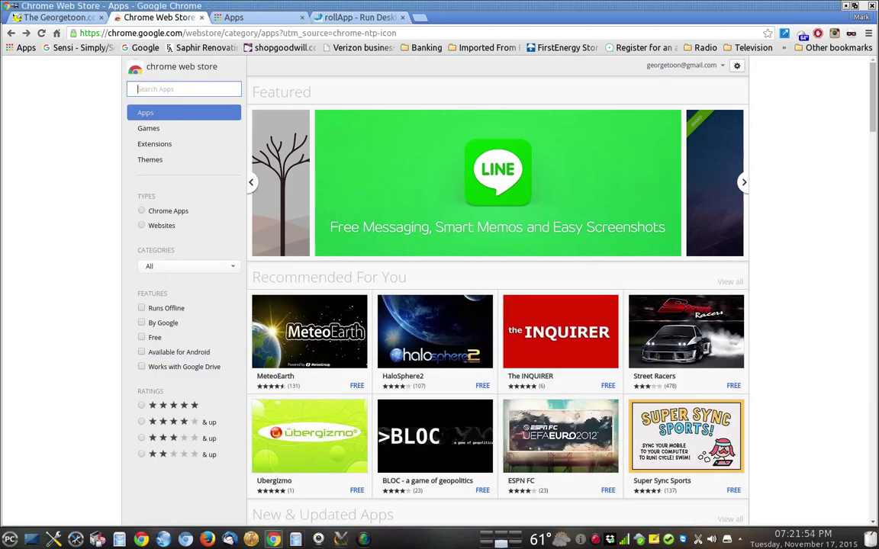
type("ro")
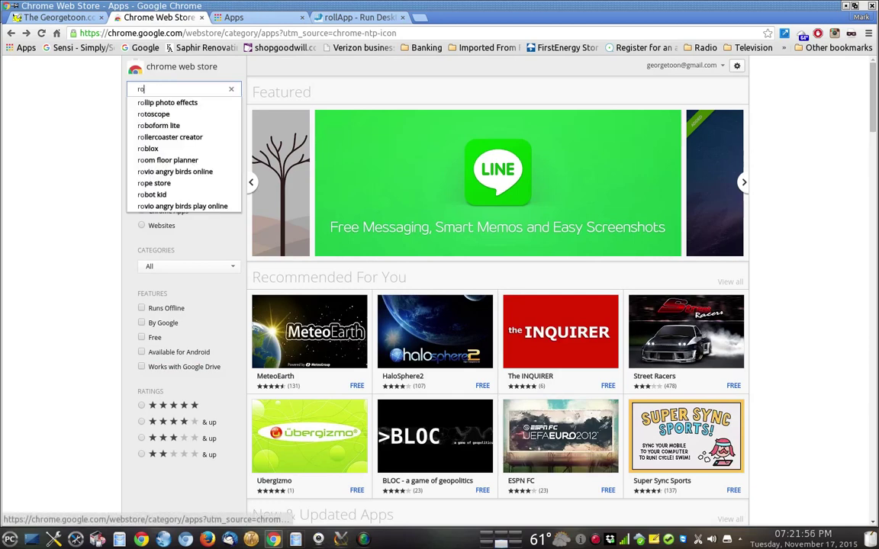
type("llapp")
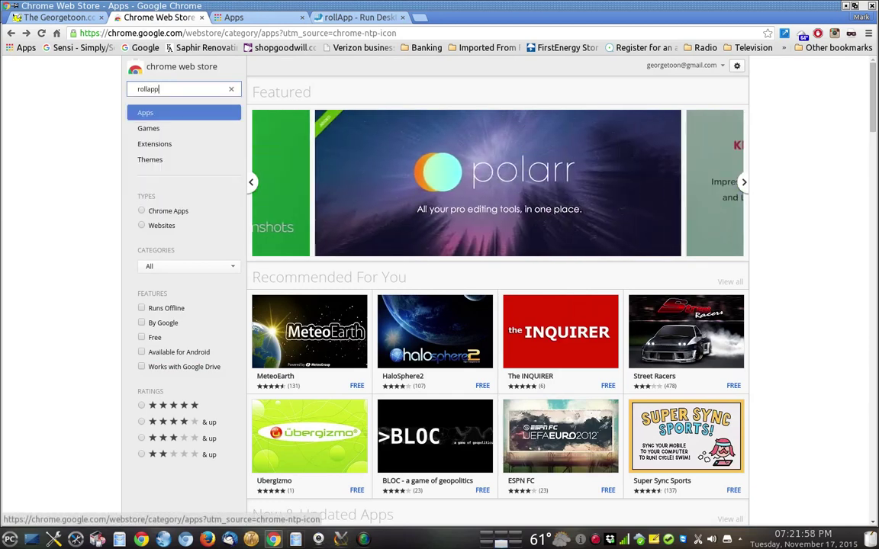
key("Return")
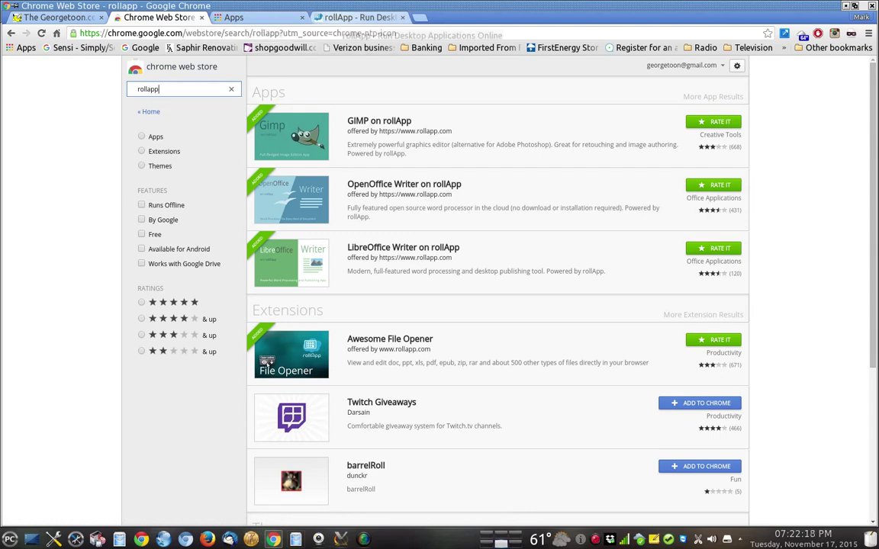
- Compare the apps offered on the rollApp home page with the rollApp shortcuts on Chrome's Linux apps page
left_click(339, 18)
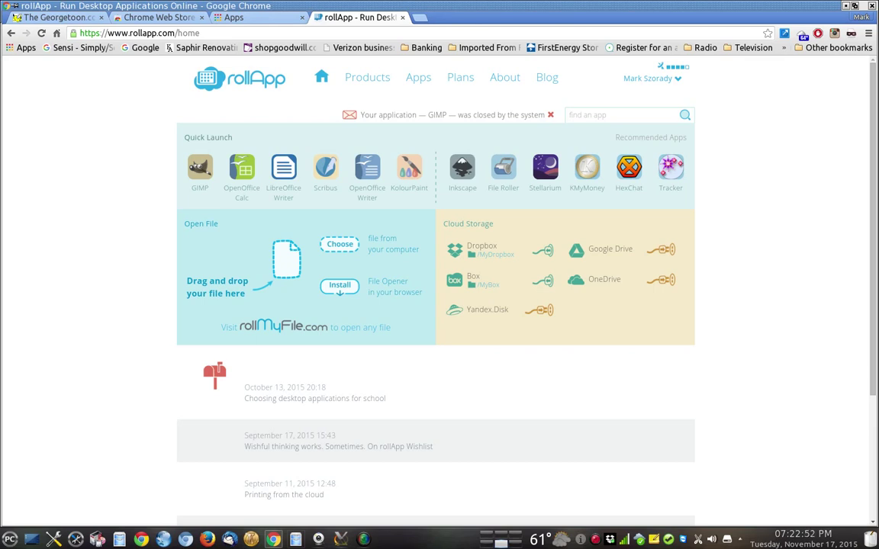
left_click(234, 17)
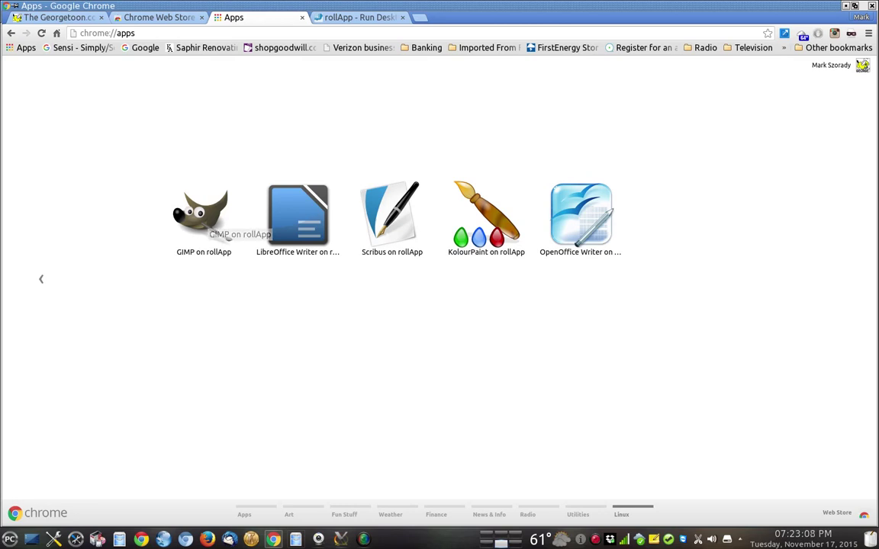
key("ctrl+Tab")
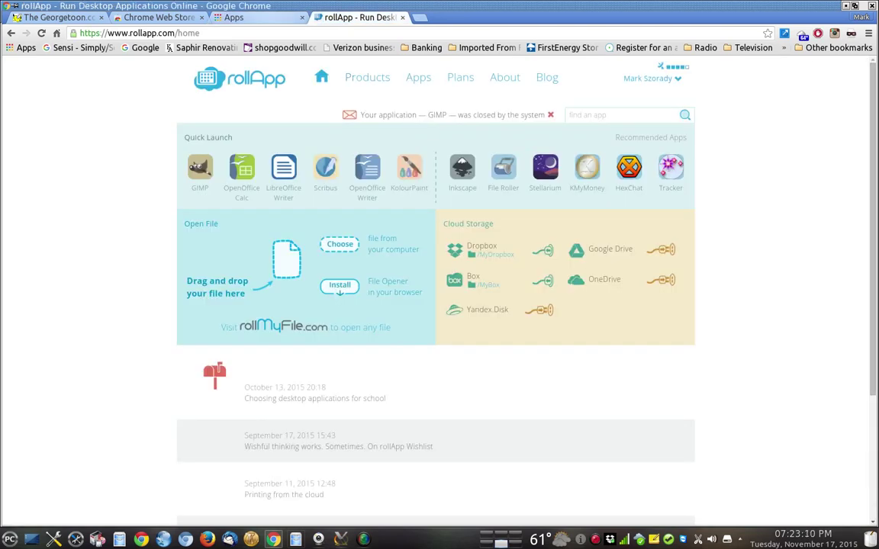
key("ctrl+shift+Tab")
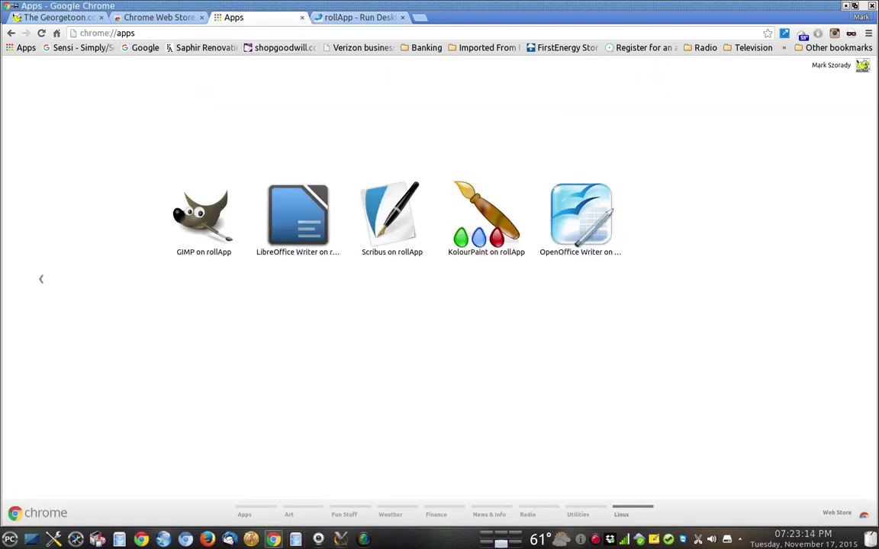
key("ctrl+Tab")
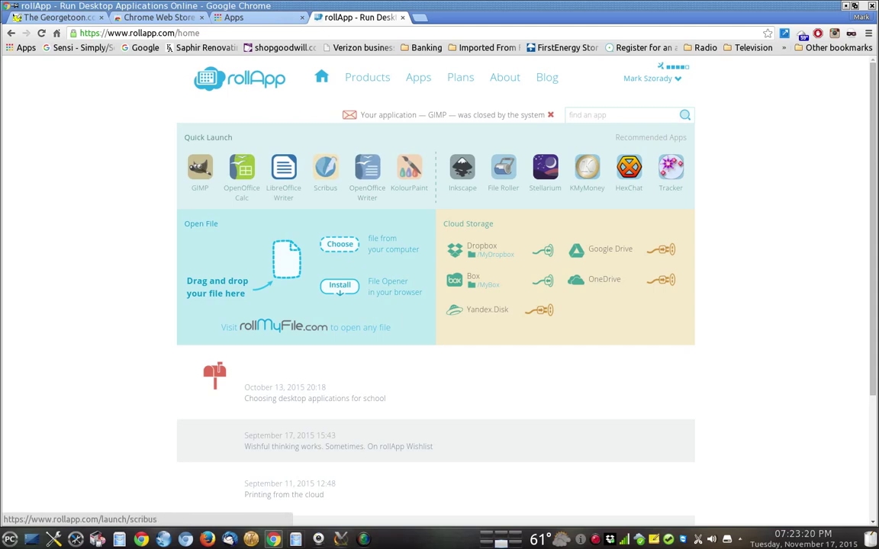
- Launch GIMP on rollApp from the Linux Apps folder of the Chrome app launcher
mouse_move(321, 6)
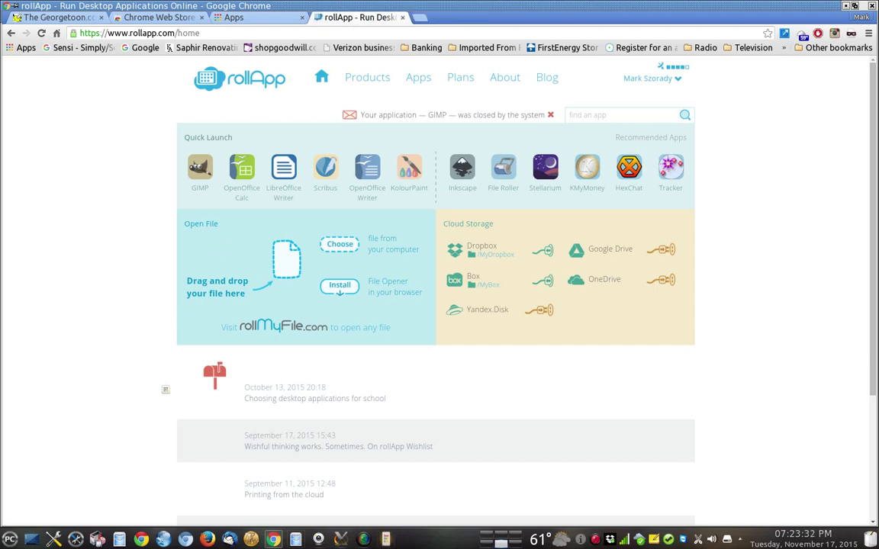
left_click(386, 540)
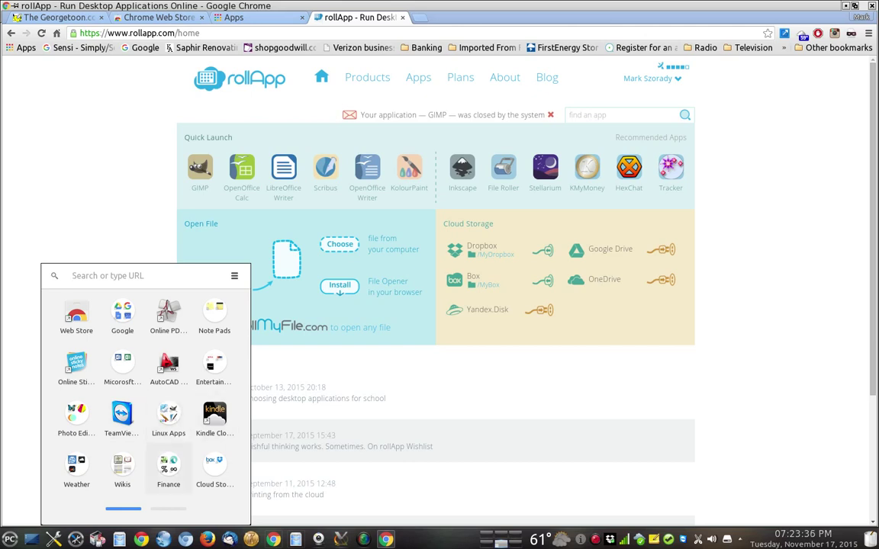
left_click(167, 415)
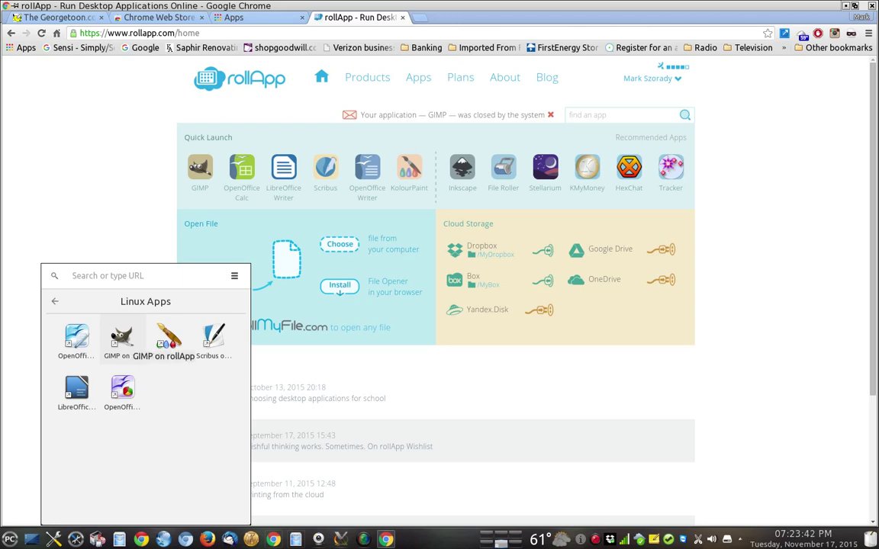
left_click(122, 340)
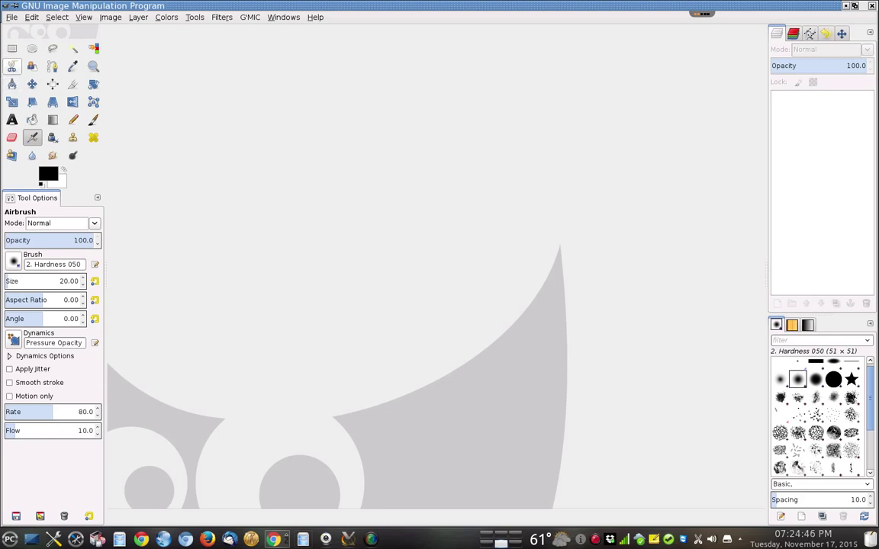
- Open the image test.png from the MyBox cloud folder in GIMP
key("Down")
key("Down")
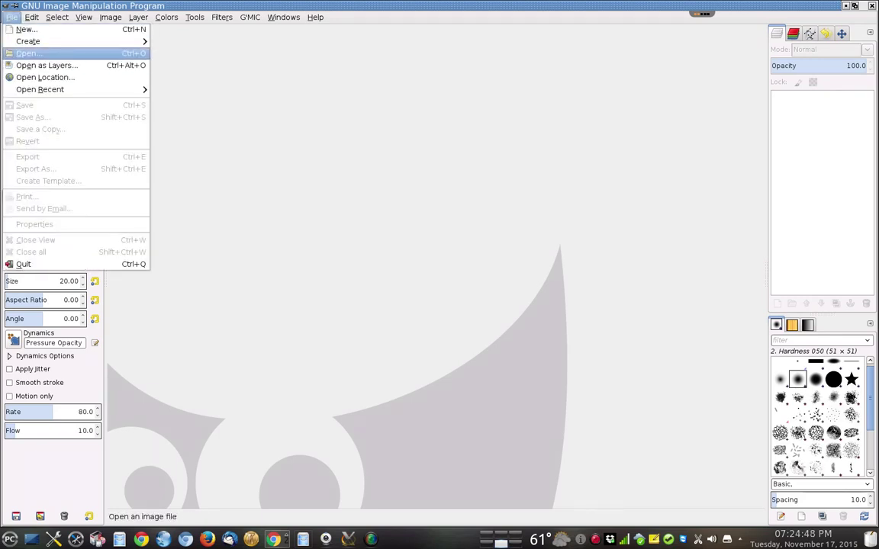
key("Return")
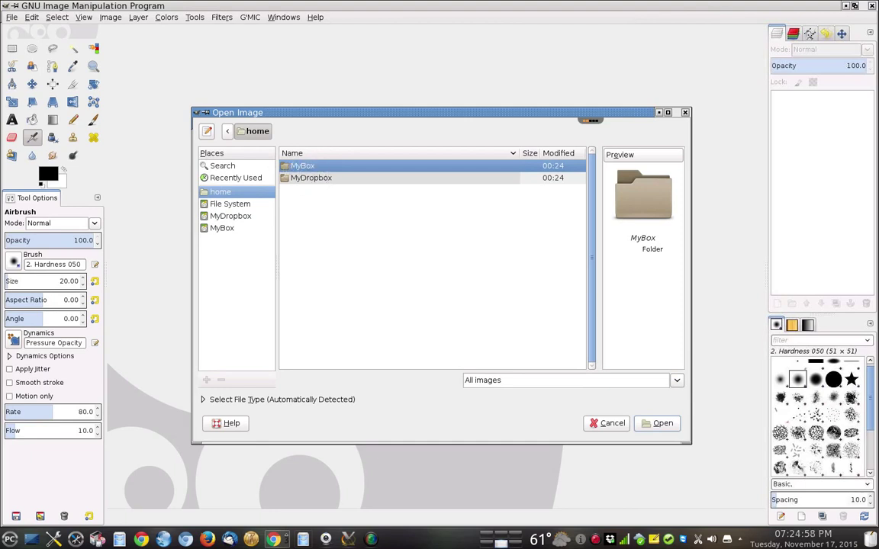
key("Return")
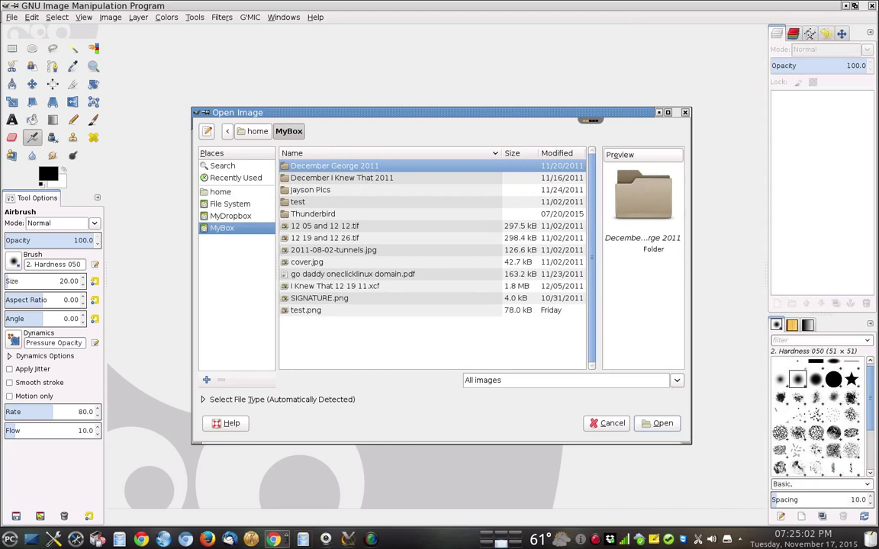
key("End")
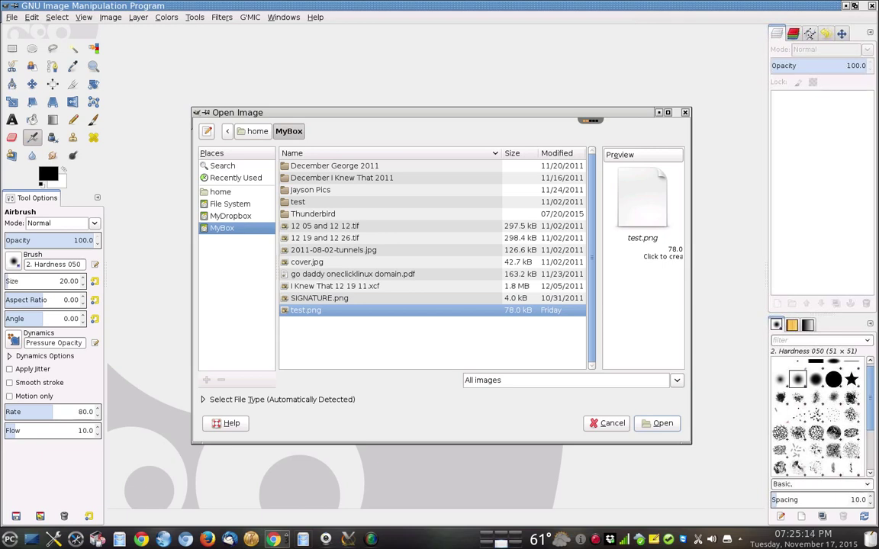
key("Return")
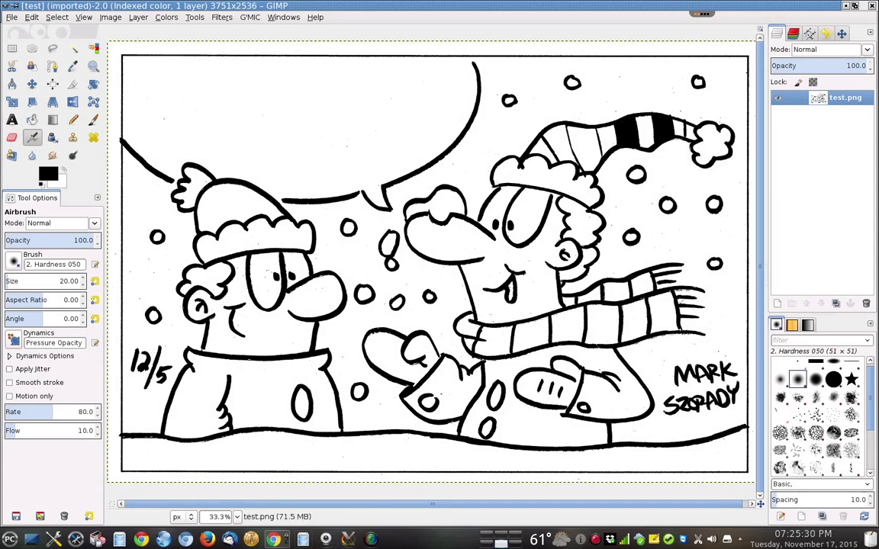
- Convert the test.png image to RGB color mode
key("alt+i")
key("m")
key("Down")
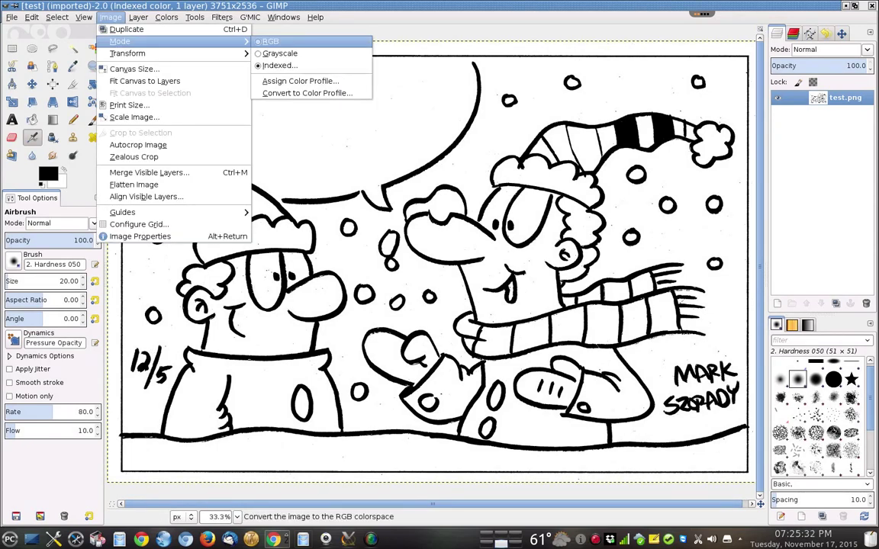
key("Return")
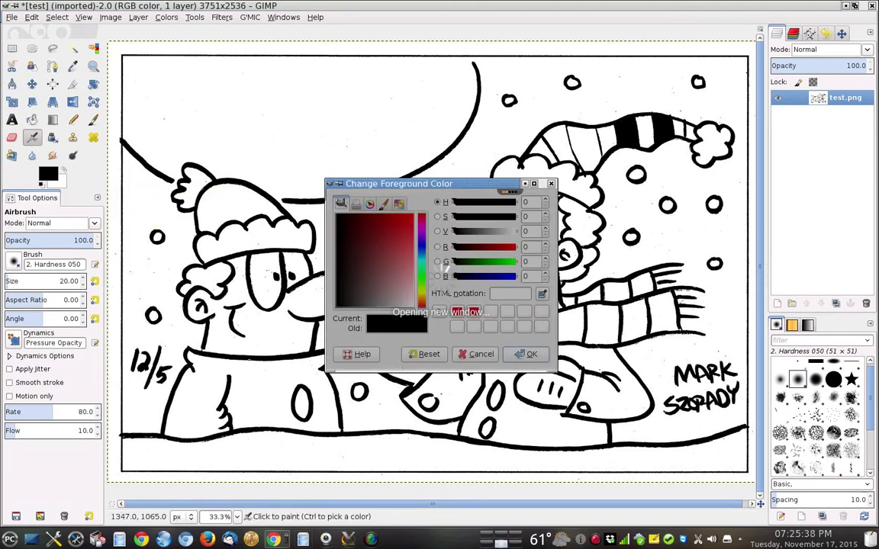
- Set the foreground color to red ff0000 and bucket-fill the hat stripes on both sides of the first black stripe and the raised mitten
left_click(456, 312)
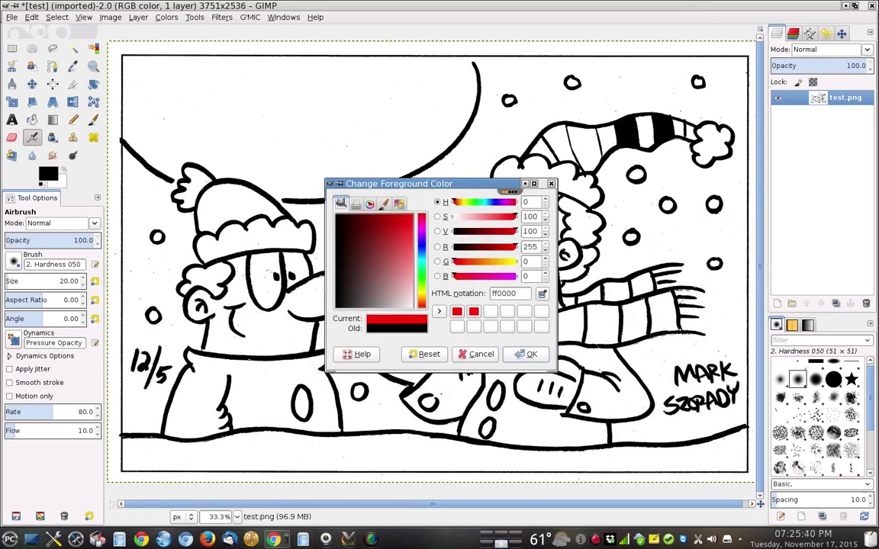
left_click(525, 354)
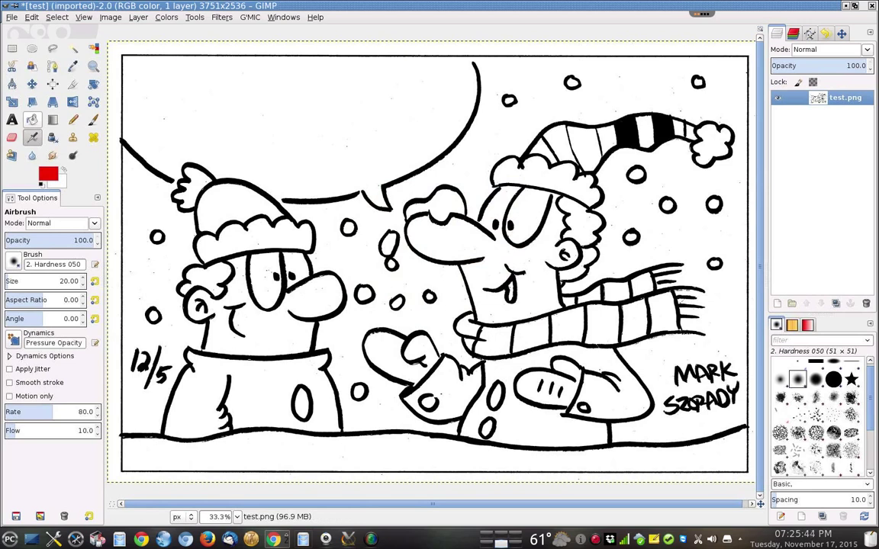
left_click(31, 119)
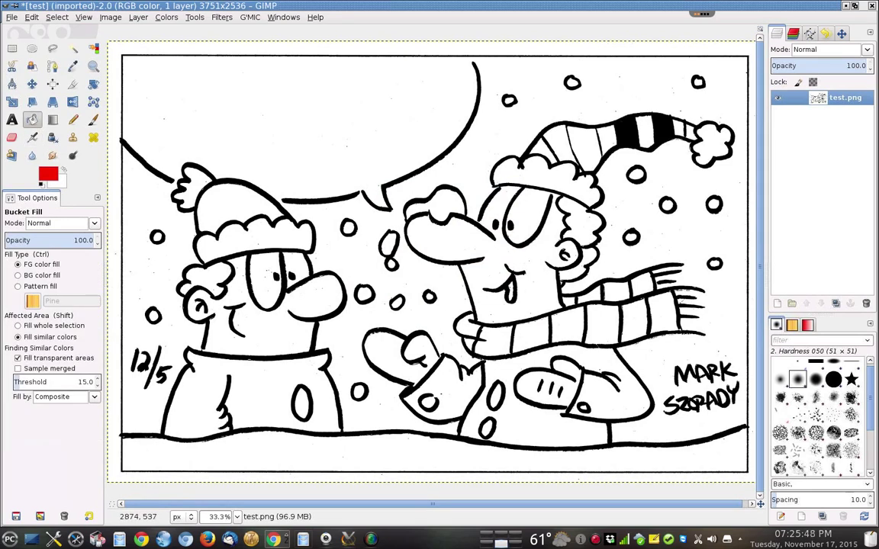
left_click(601, 145)
left_click(642, 146)
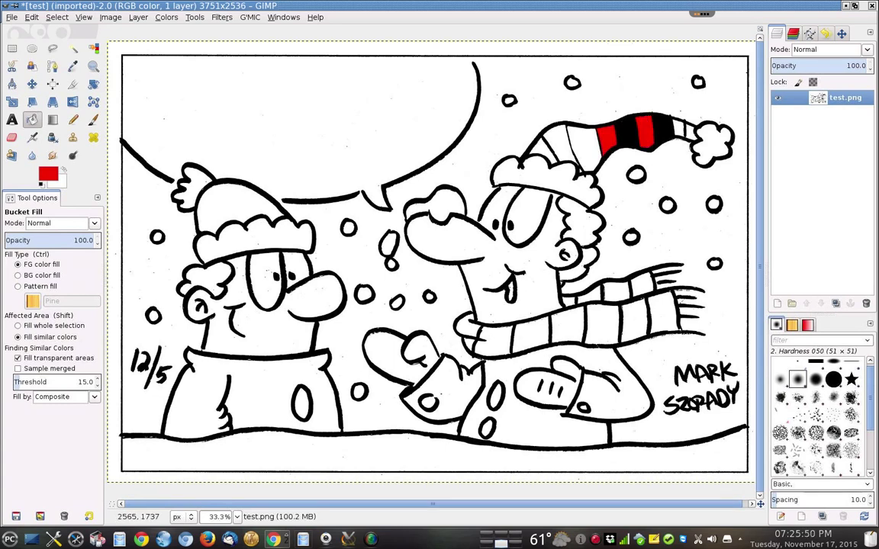
left_click(394, 356)
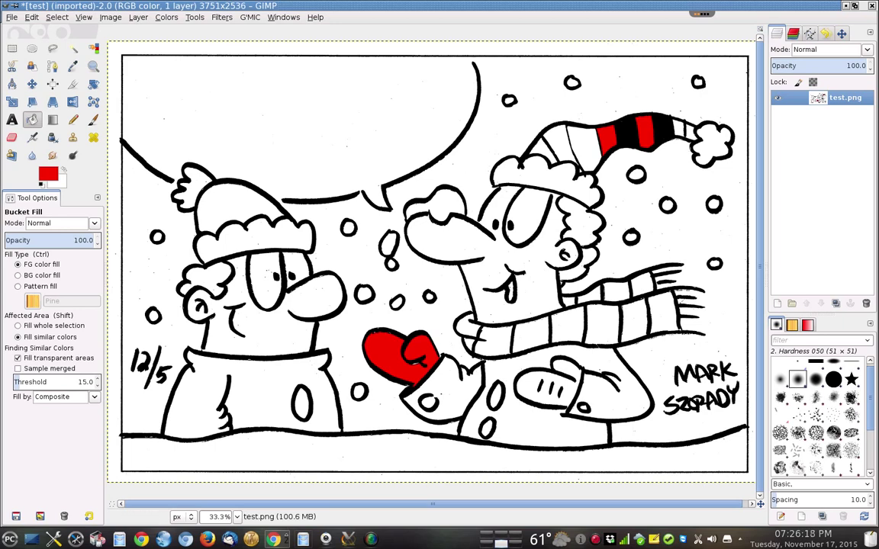
- Quit GIMP without saving the changes to test.png and return to the rollApp home page
left_click(11, 17)
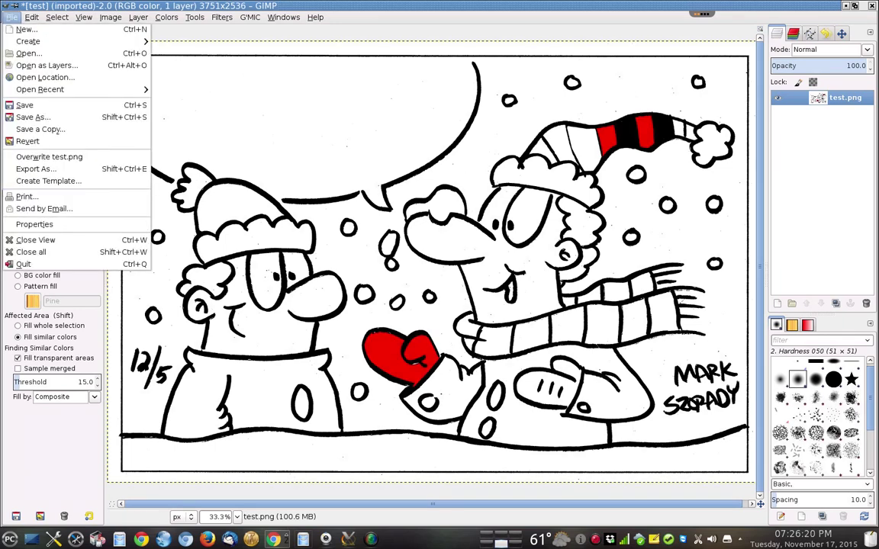
left_click(23, 264)
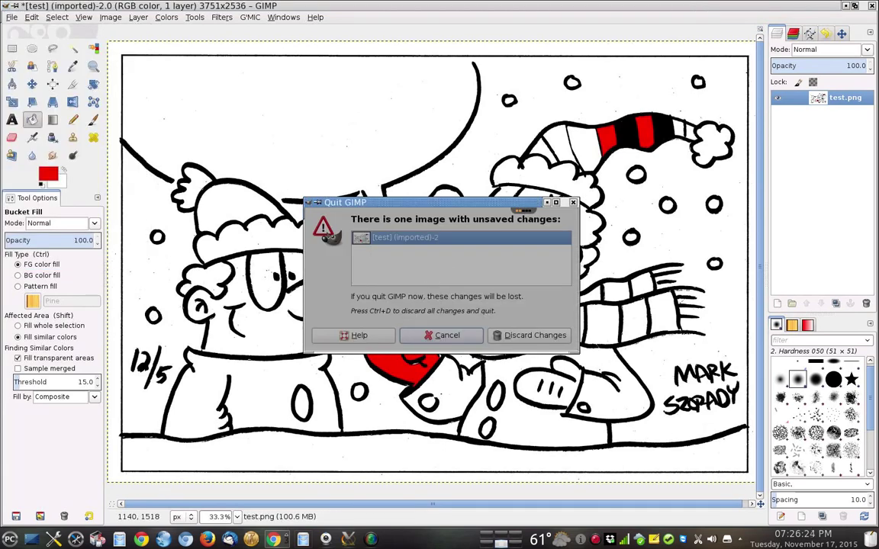
key("Escape")
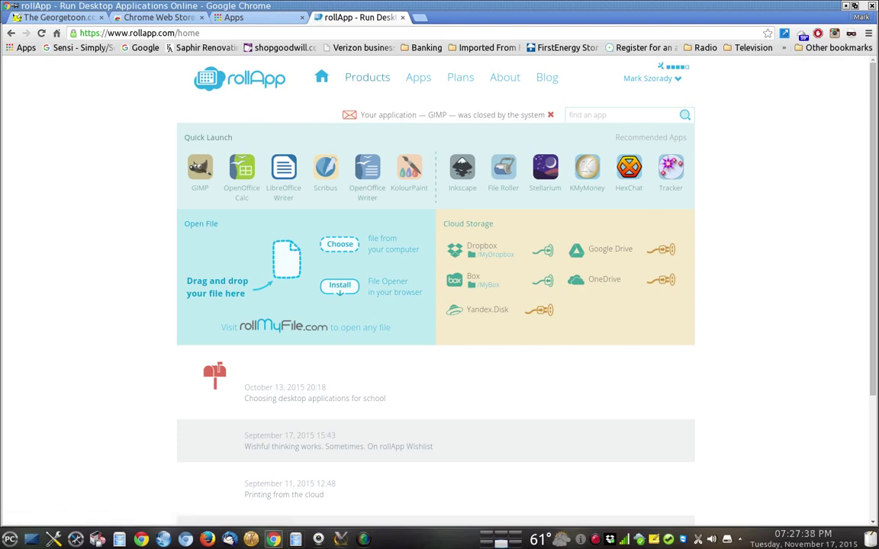
- Open rollApp's plans page and compare the features included in the Free and Premium plans
left_click(460, 77)
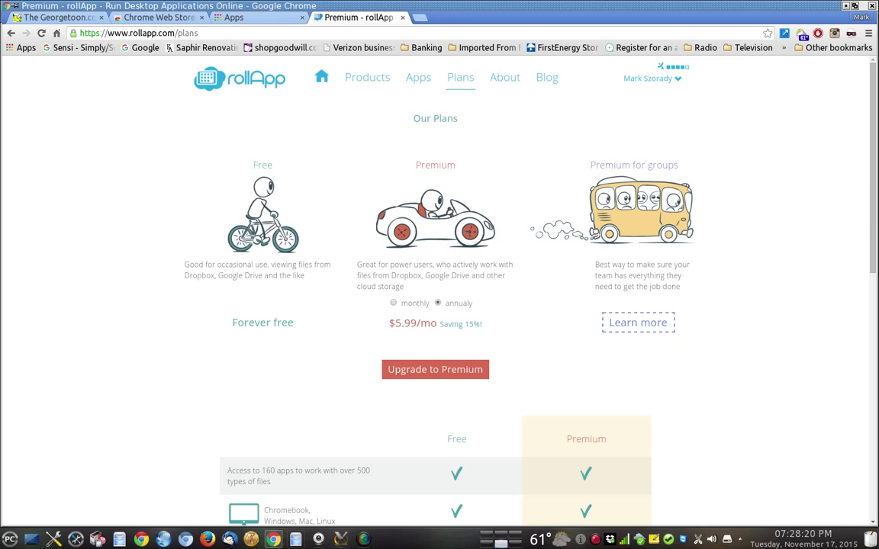
scroll(439, 290, "down", 5)
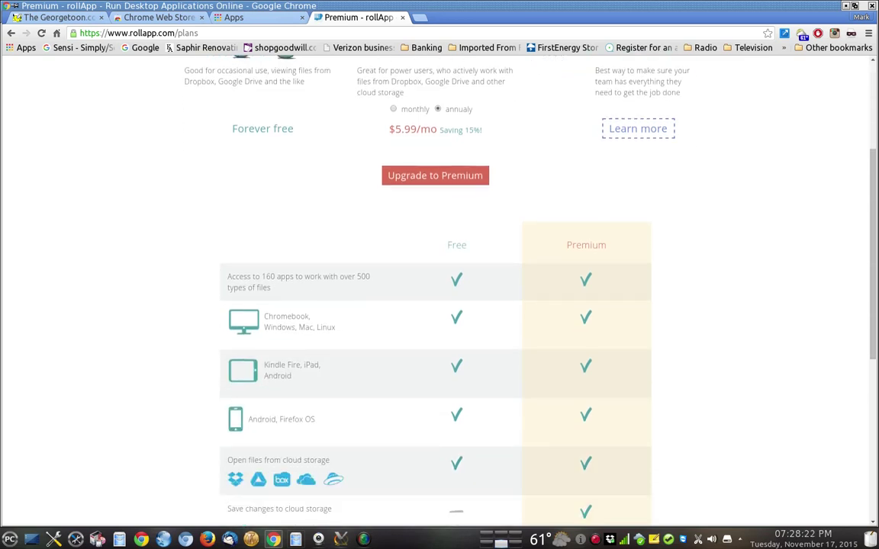
scroll(440, 305, "down", 1)
scroll(439, 306, "up", 2)
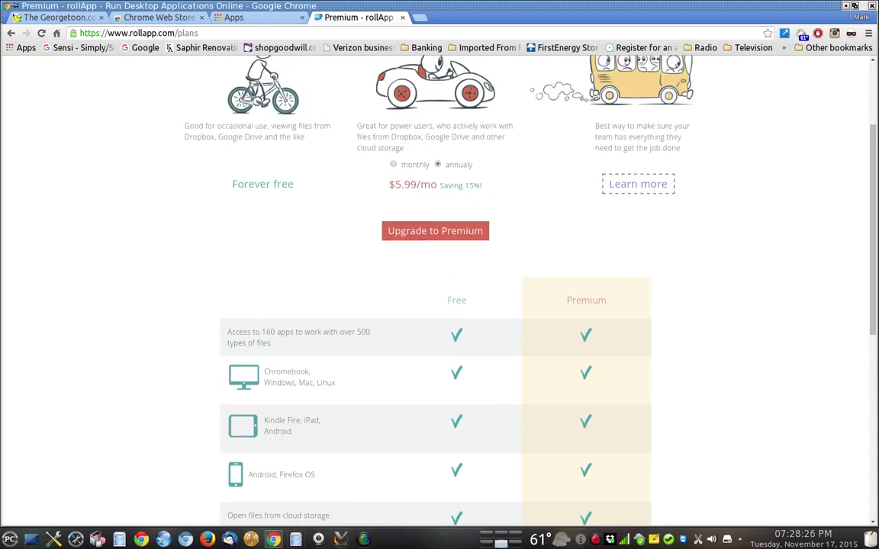
scroll(440, 290, "down", 2)
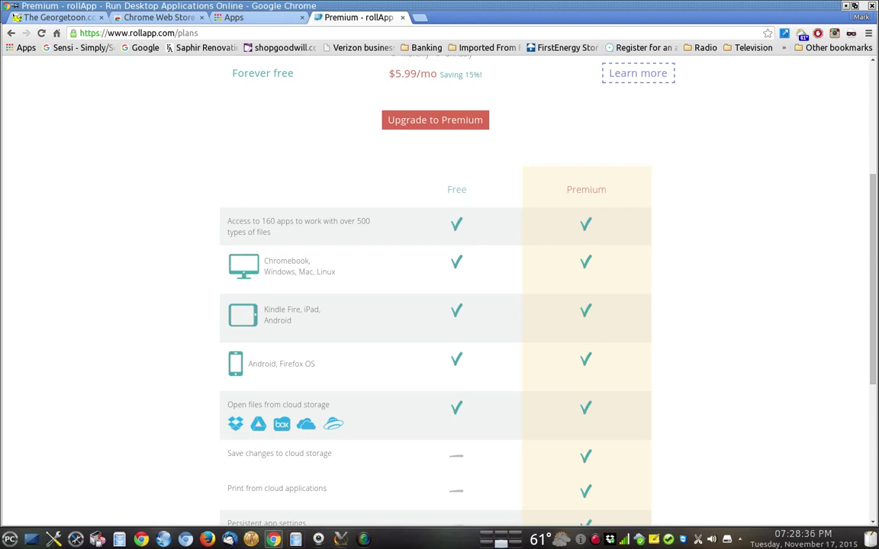
scroll(439, 305, "down", 1)
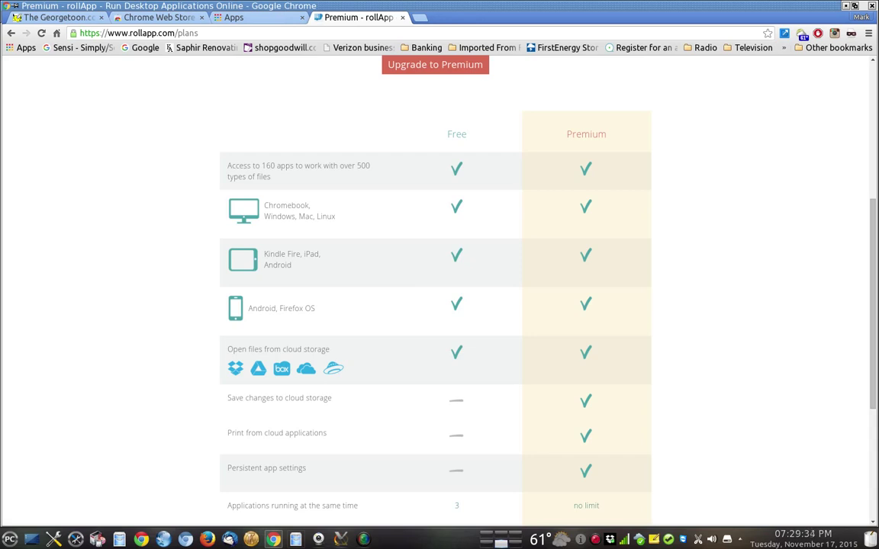
- Show the Premium plan's price for monthly billing and return to the rollApp home page
scroll(440, 290, "up", 3)
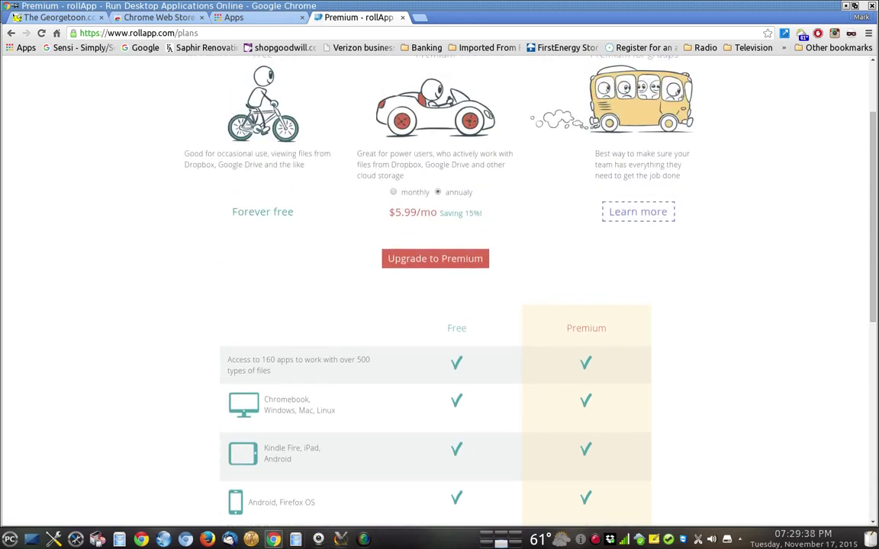
left_click(393, 192)
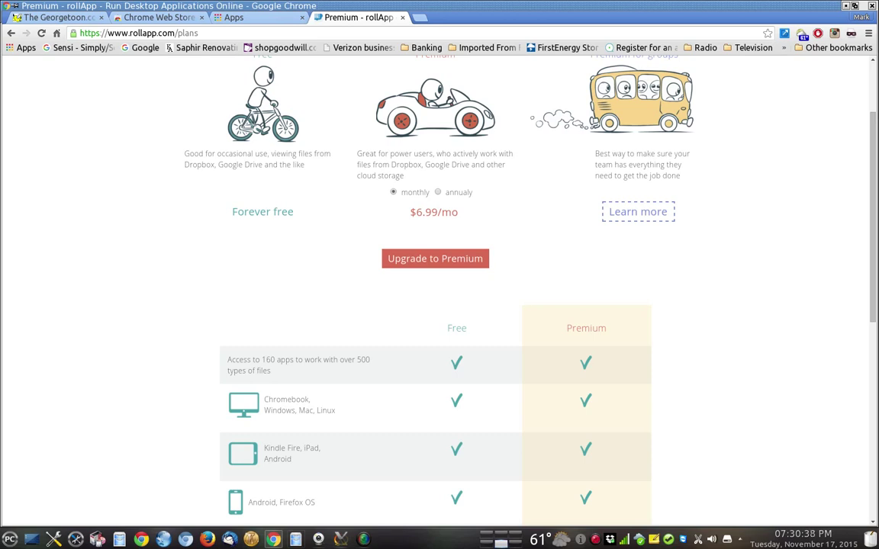
scroll(439, 290, "up", 3)
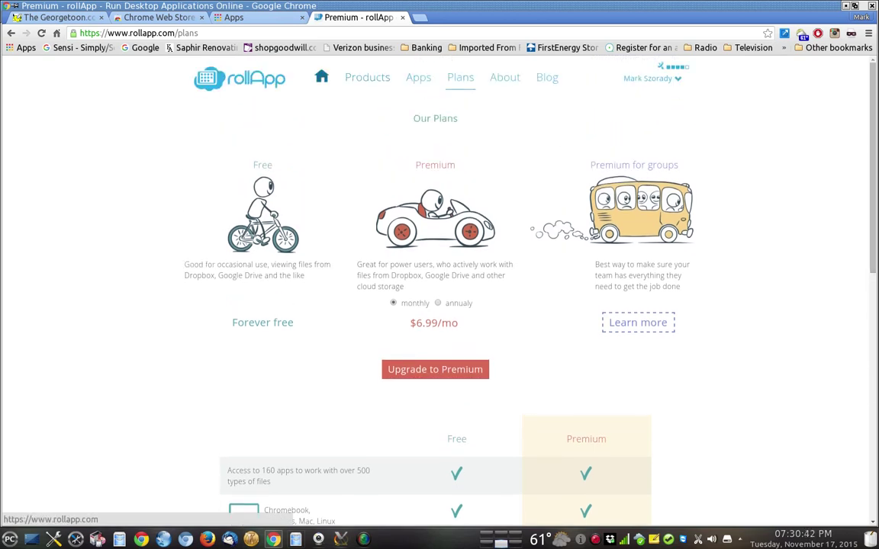
left_click(321, 77)
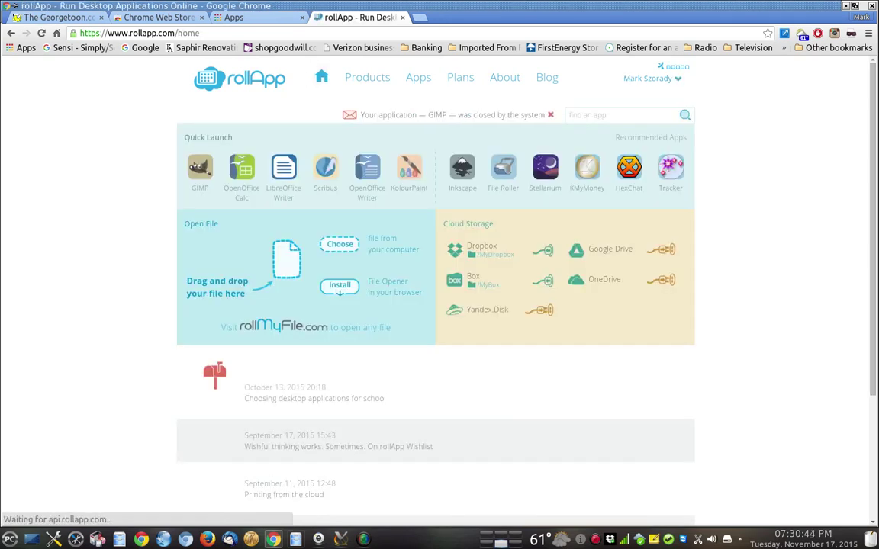